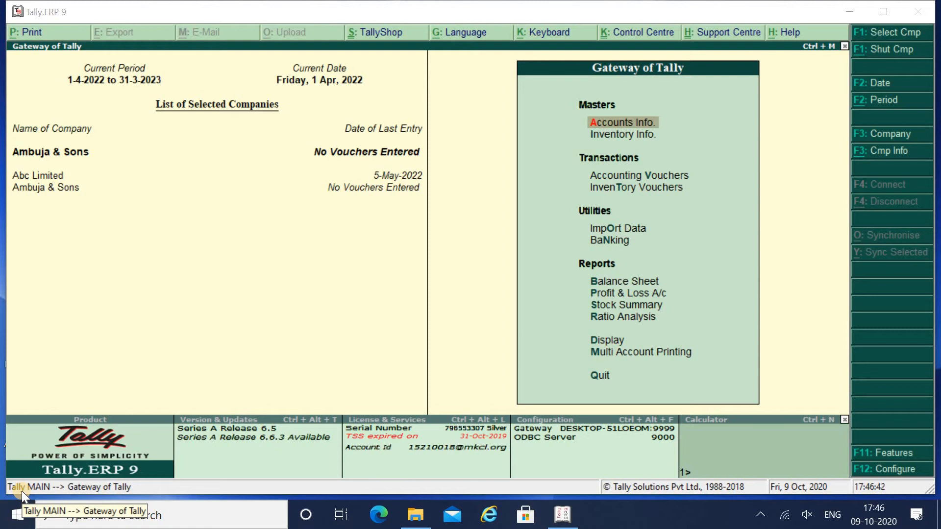
Open accounting voucher entry, switch it to the Contra voucher type, and return to the Gateway of Tally.
left_click(613, 176)
left_click(612, 175)
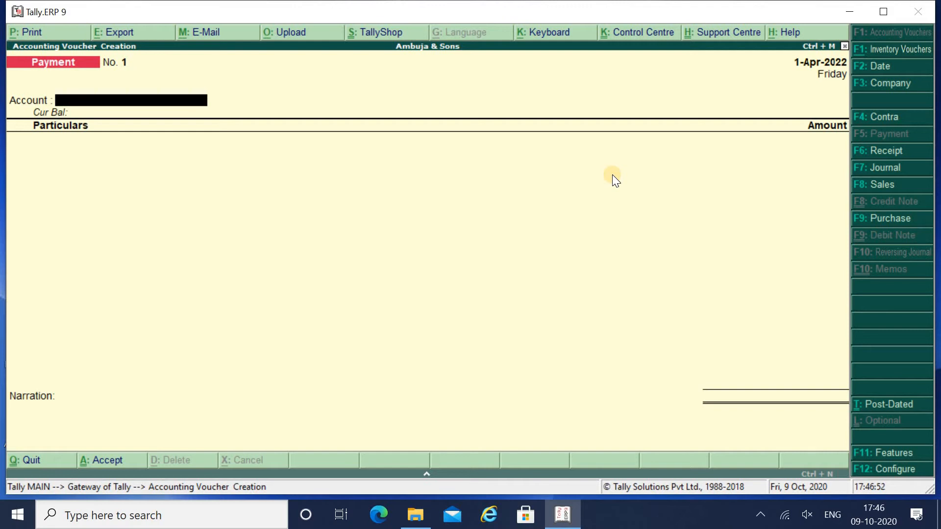
left_click(899, 120)
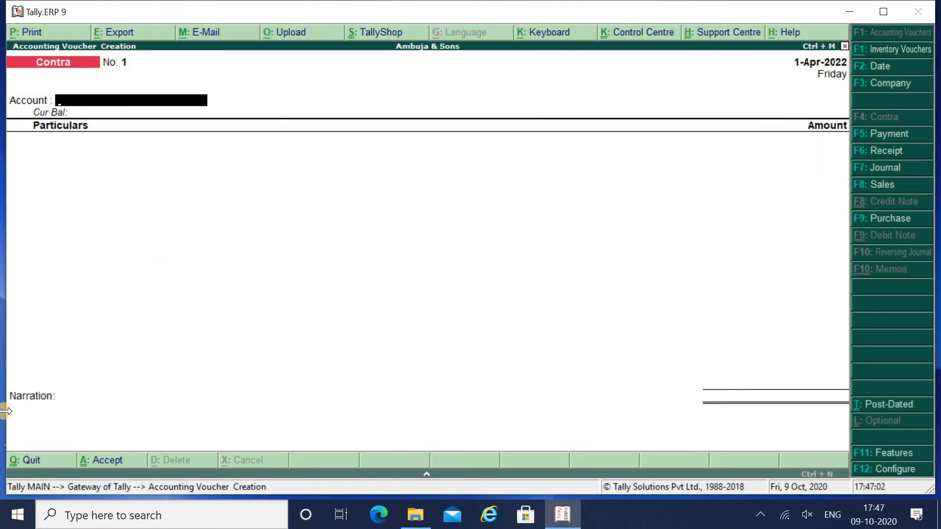
left_click(45, 462)
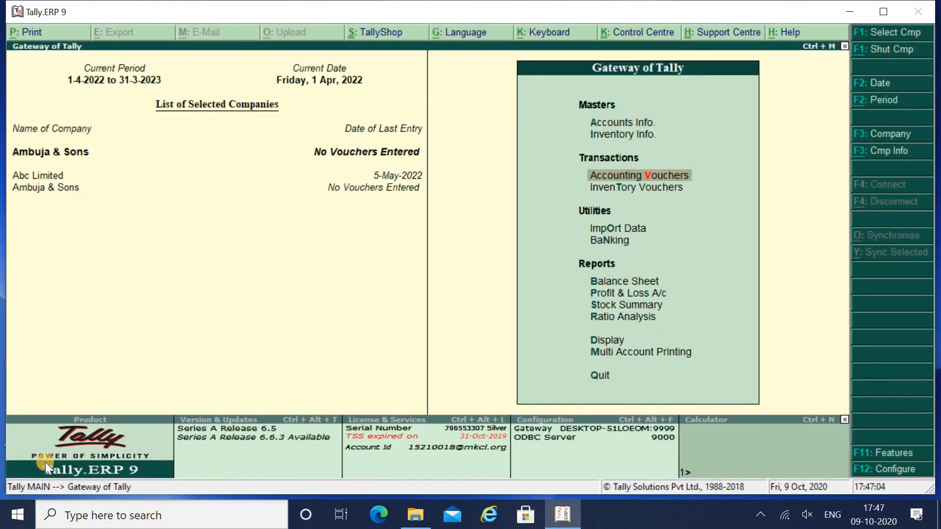
Change the company's current period to 1-4-2020 through 31-3-2021.
key("alt+F2")
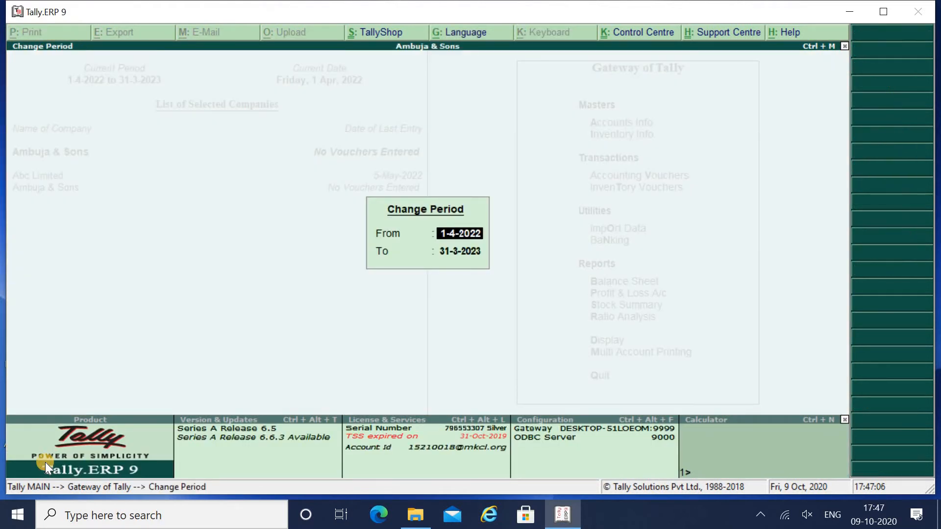
type("1-4")
type("-202")
key("BackSpace")
type("020")
key("Return")
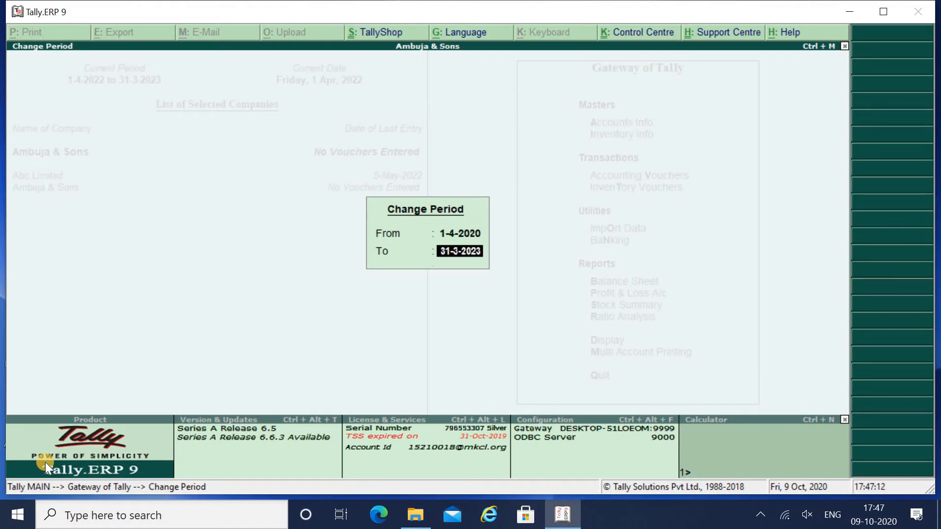
type("31-3-2021")
key("Return")
Reopen accounting voucher entry and set the Contra voucher's date to 1-4-2020.
key("Return")
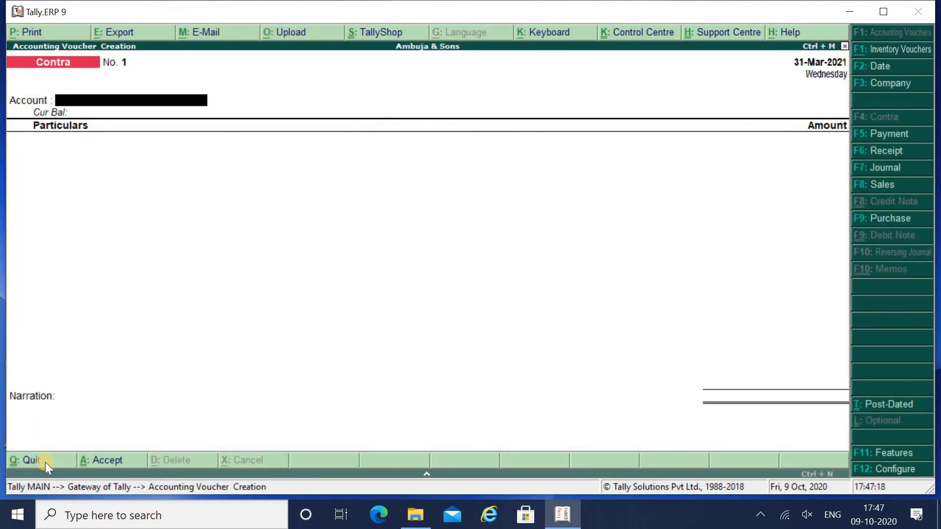
key("F2")
type("1-4")
key("Return")
Choose the ICICI Bank ledger as the account of the first Contra voucher.
type("s")
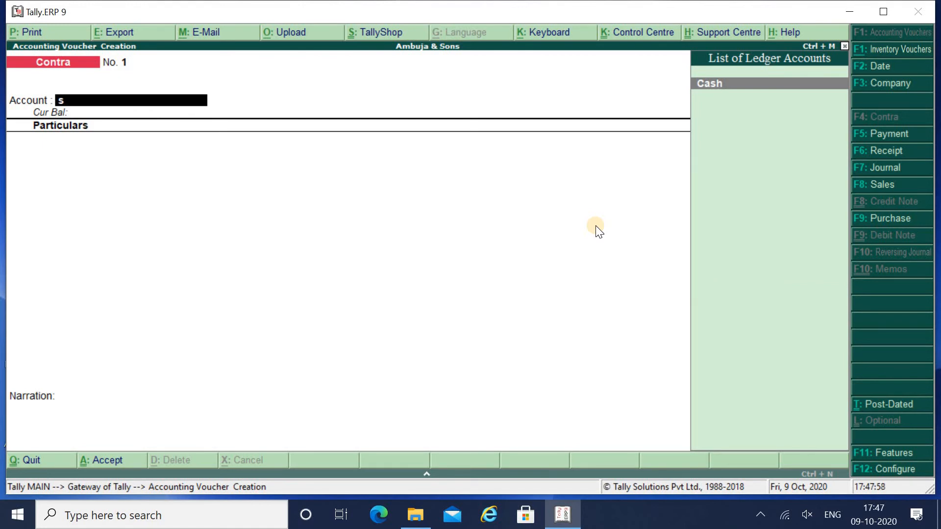
key("BackSpace")
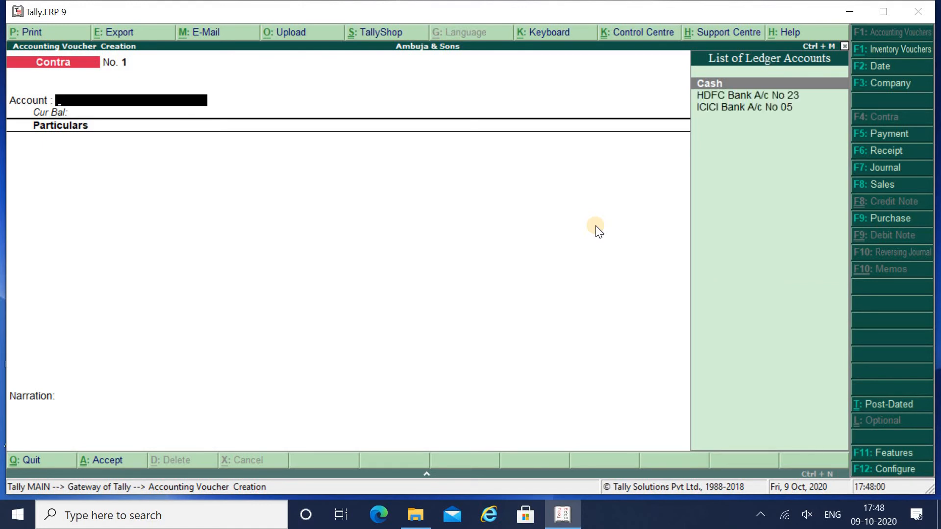
key("Down")
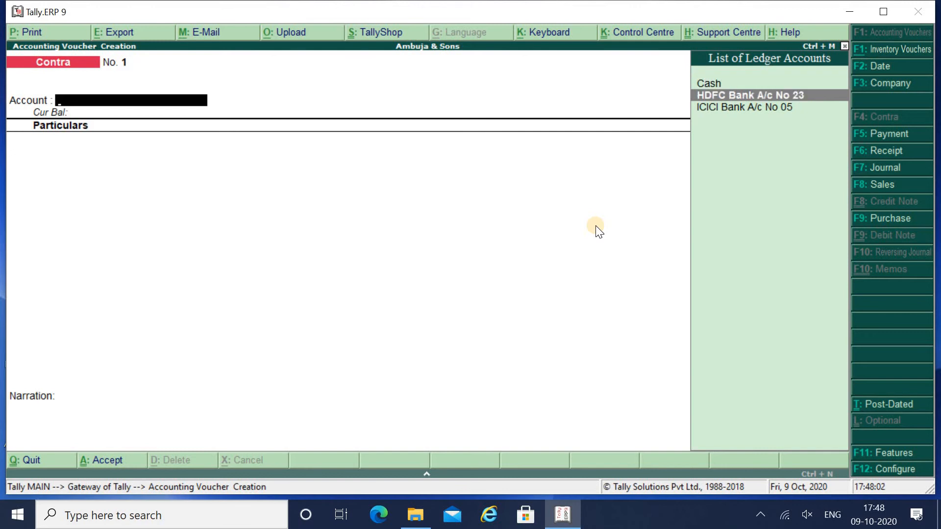
key("Down")
key("Return")
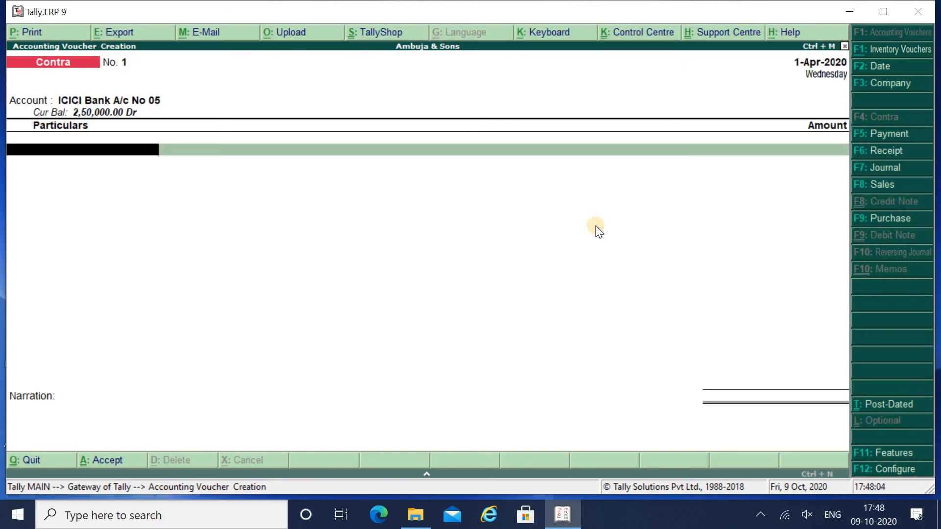
Add the Cash ledger under Particulars with an amount of 5,000.
type("Cas")
key("Return")
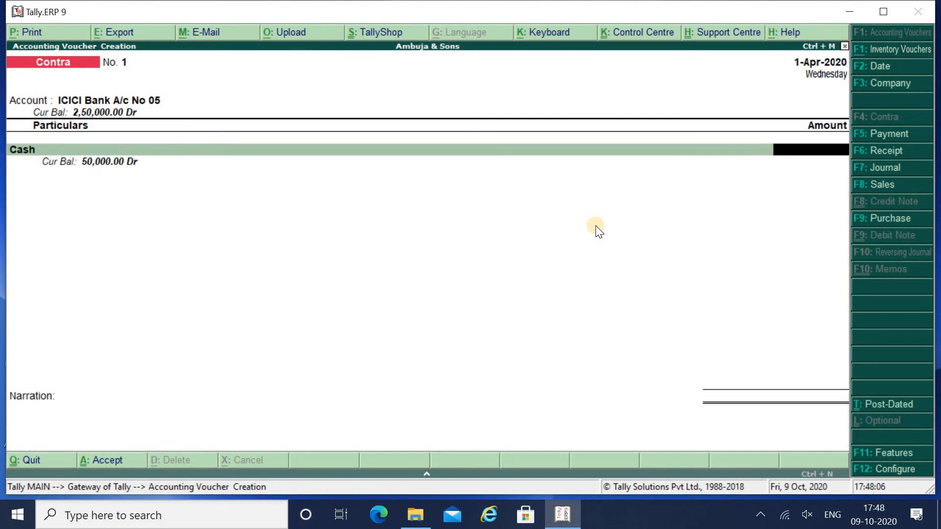
type("5000")
key("Return")
key("Return")
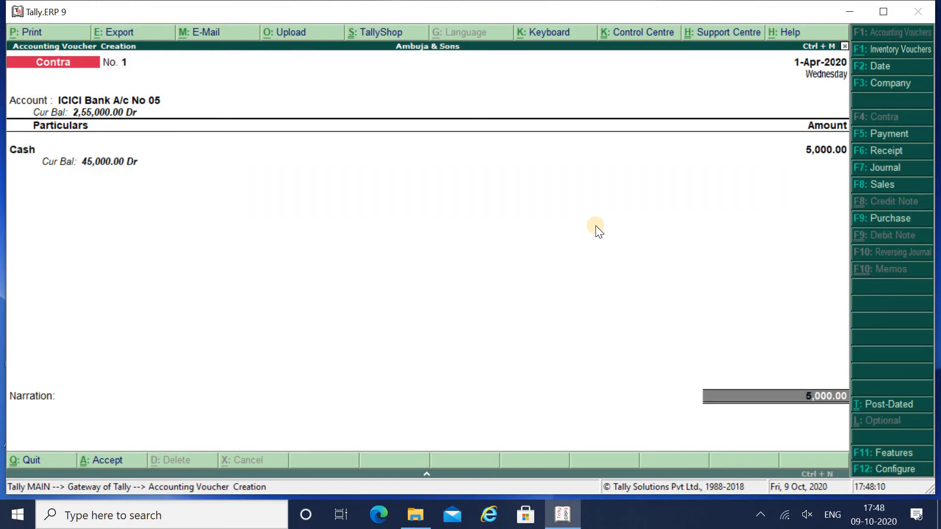
Fill in the cash denominations for the ICICI Bank deposit as 5 notes of 1000 and complete the bank allocation.
key("Return")
key("Return")
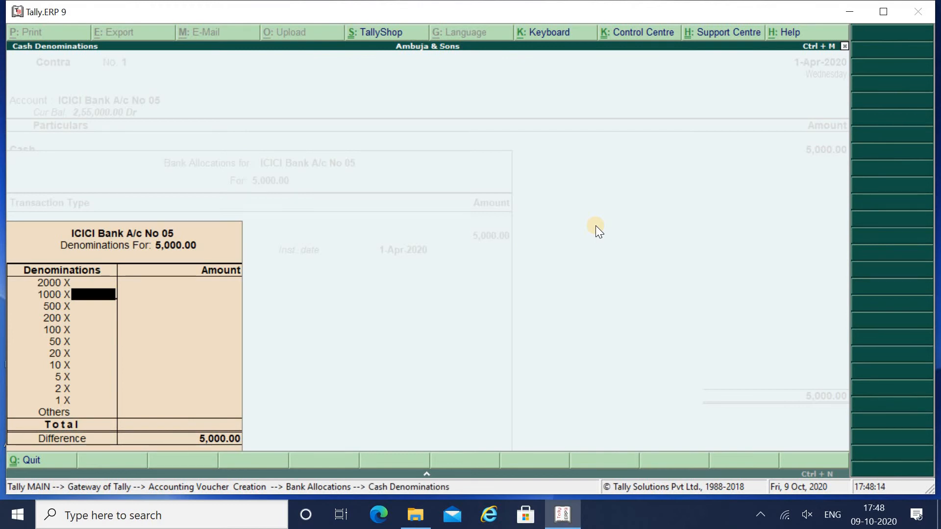
type("5")
key("Return")
key("Return")
key("Return")
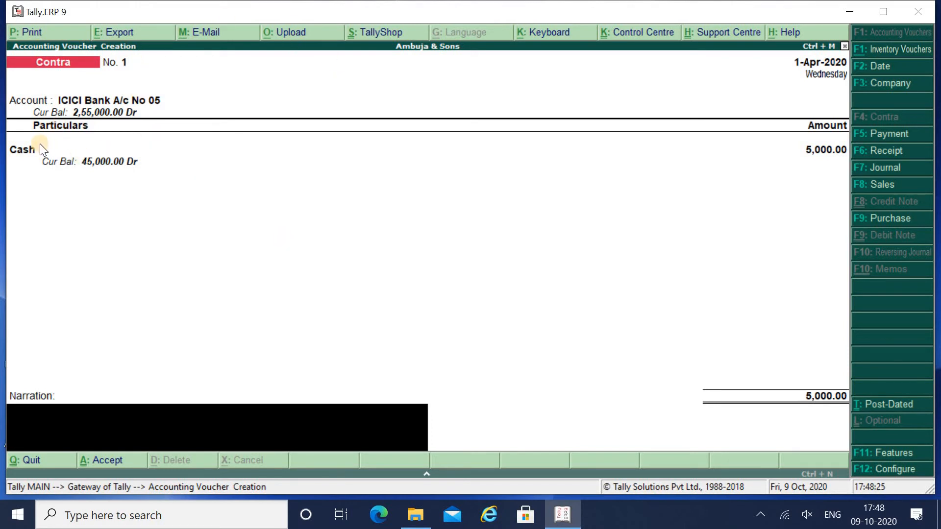
Enter the narration "being cash deposited" and save the Contra voucher.
type("being cash depos")
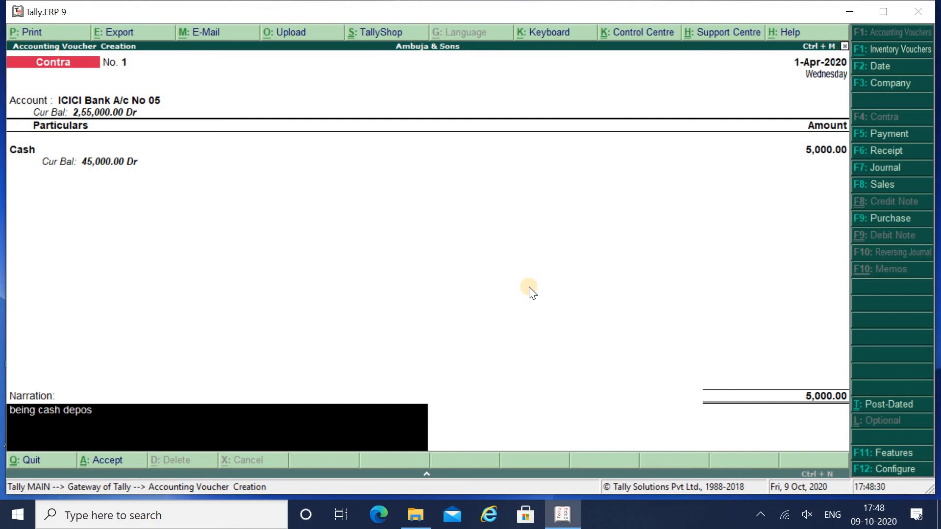
type("ir")
key("BackSpace")
type("ted")
key("Return")
key("y")
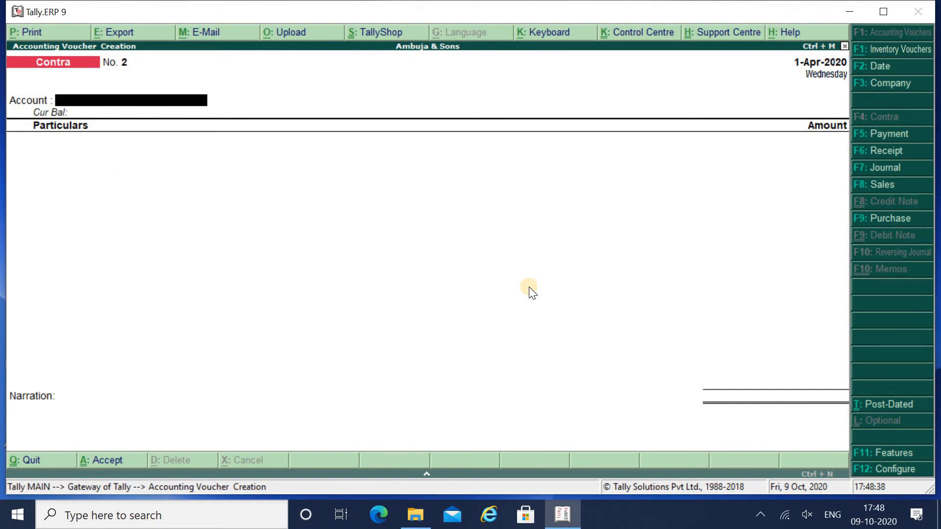
Fill in the second Contra voucher with Cash as the account and ICICI Bank for 2,000, keeping the default bank allocation details.
type("Cas")
key("Return")
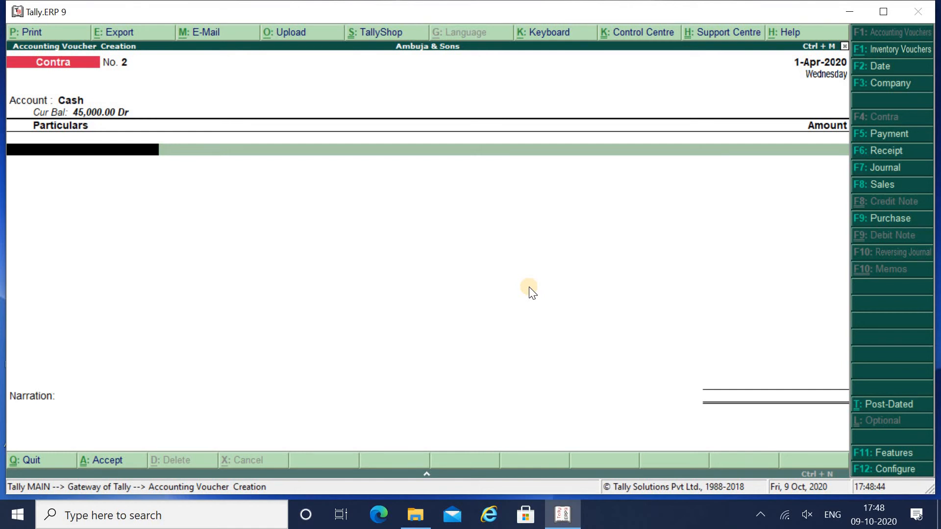
type("ic")
key("Return")
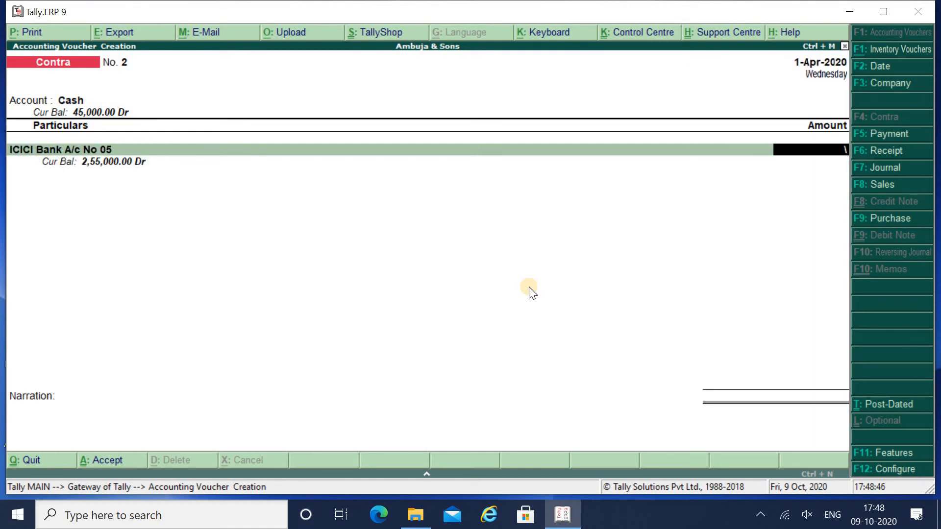
type("2000")
key("Return")
key("Return")
key("Return")
key("Return")
key("Return")
key("Return")
key("Return")
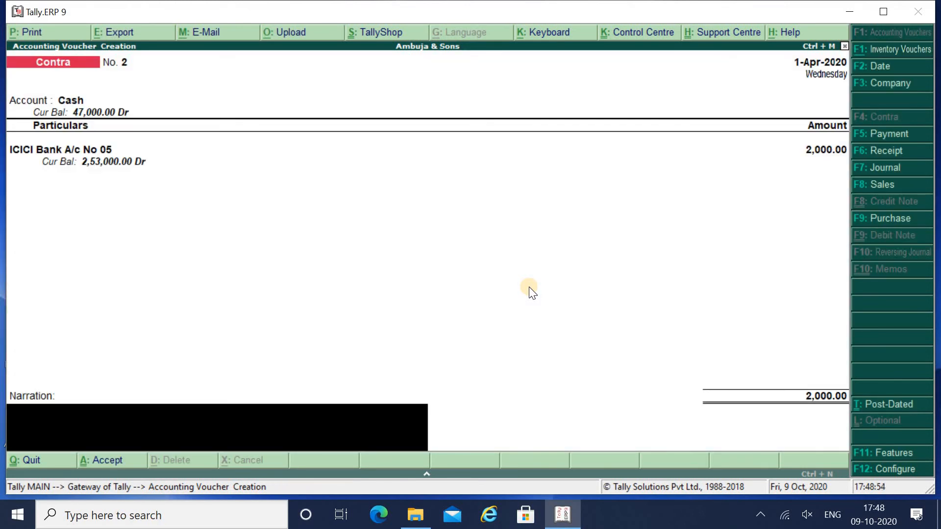
Enter the narration "being cash withdrawl" and save the second Contra voucher.
type("being cash withdraw")
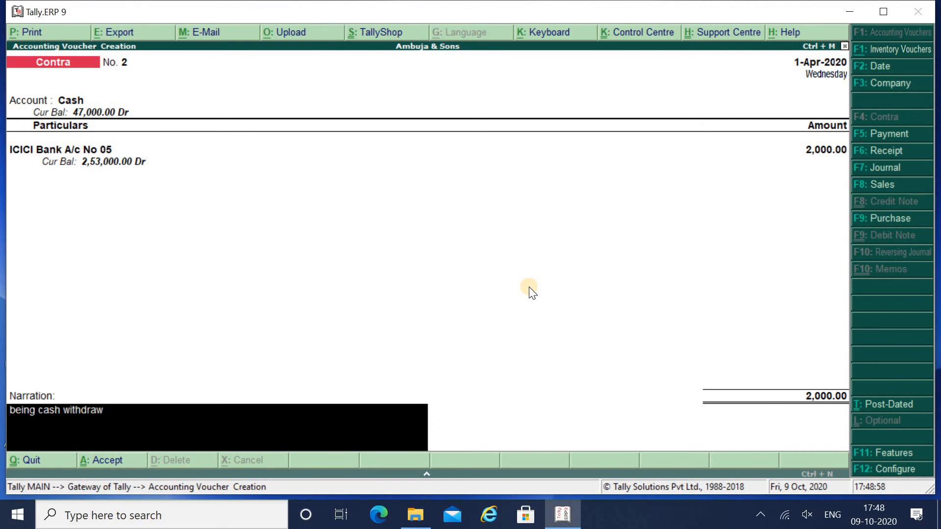
type("l")
key("Return")
key("Return")
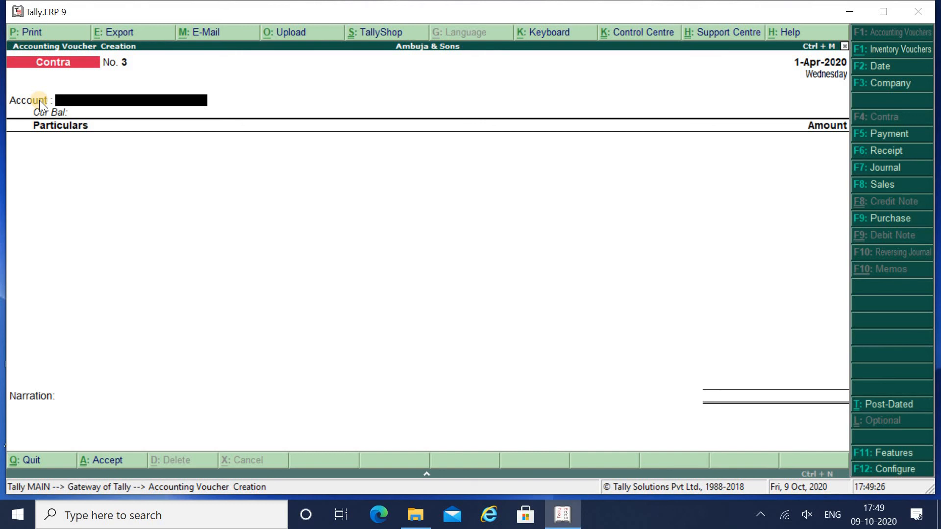
Fill in the third Contra voucher with ICICI Bank as the account and HDFC Bank under Particulars for 2,000.
type("Ic")
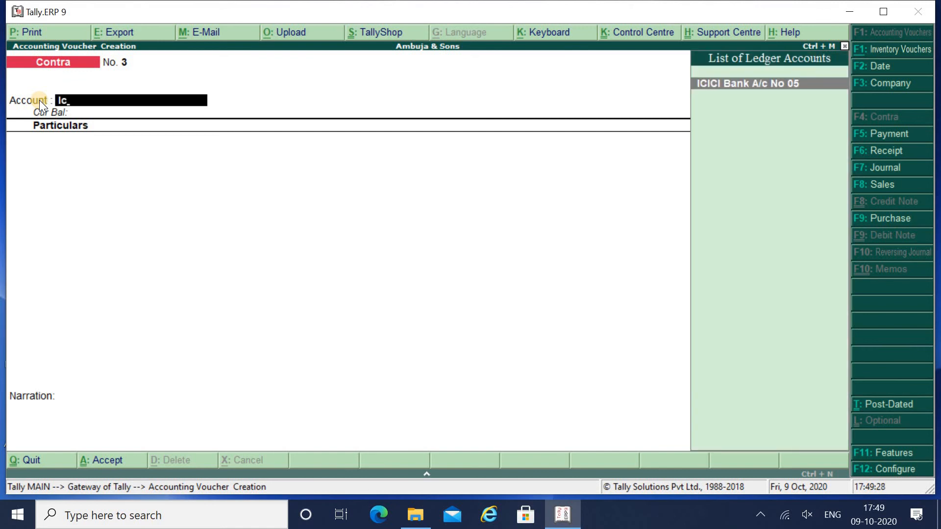
key("Return")
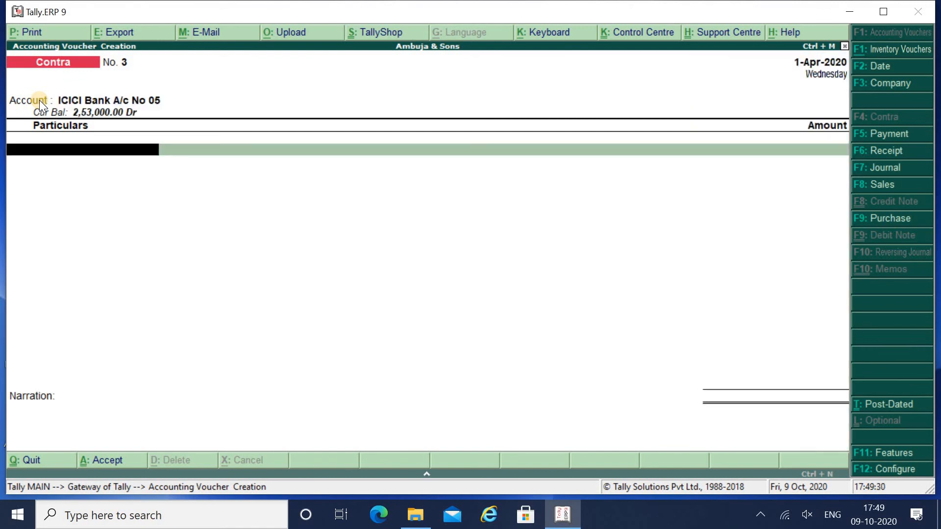
type("Hdf")
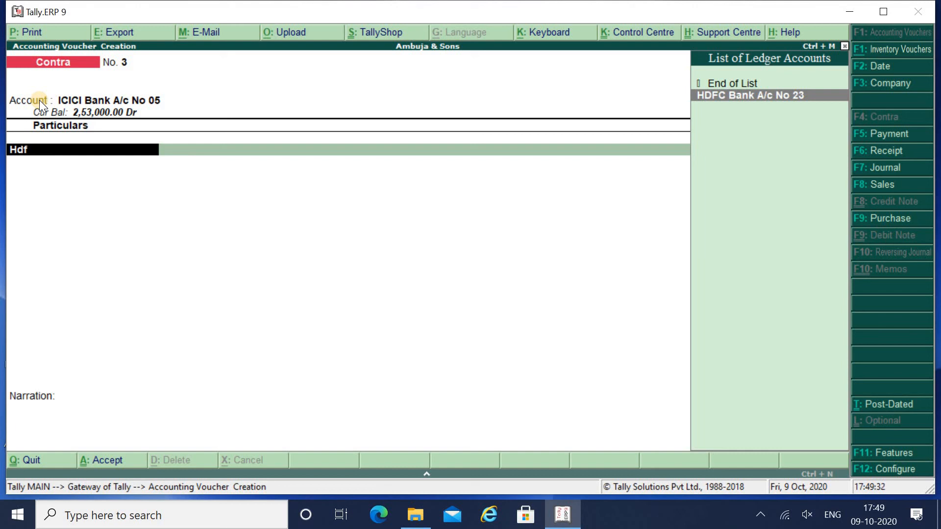
key("Return")
type("2000")
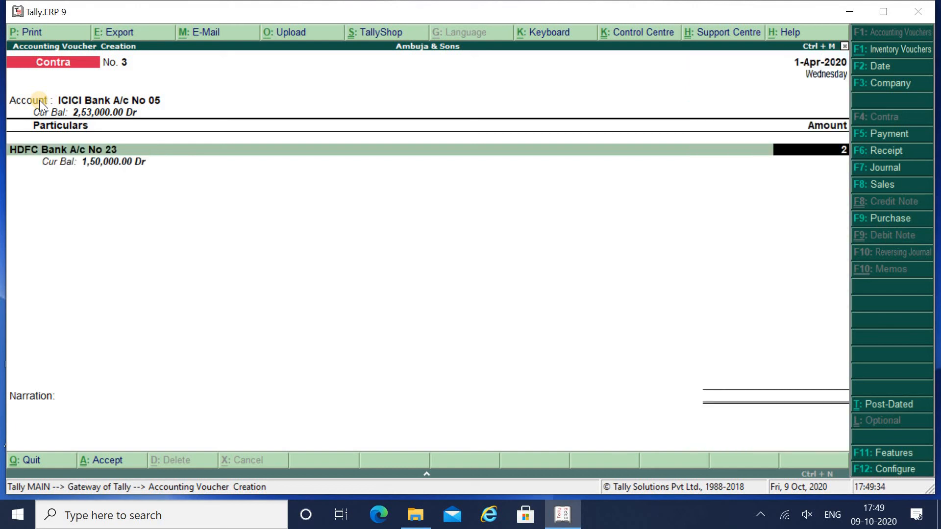
key("Return")
key("Return")
Complete the bank allocations for HDFC Bank as Cheque and ICICI Bank as Cheque/DD, keeping the 1-Apr-2020 instrument dates.
key("Return")
key("Return")
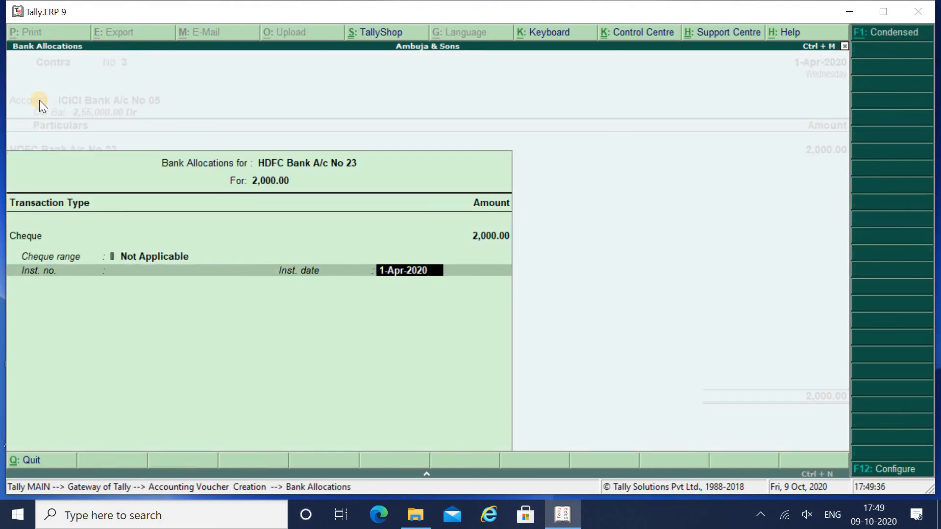
key("Return")
key("Return")
key("Return")
key("Return")
key("Return")
key("Return")
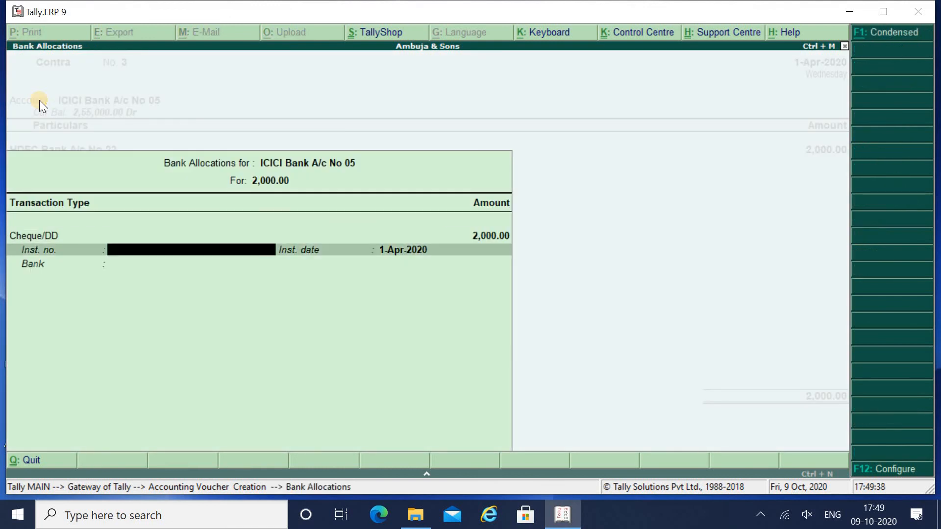
key("Return")
Enter the narration "transfer" and save the third Contra voucher.
type("tra")
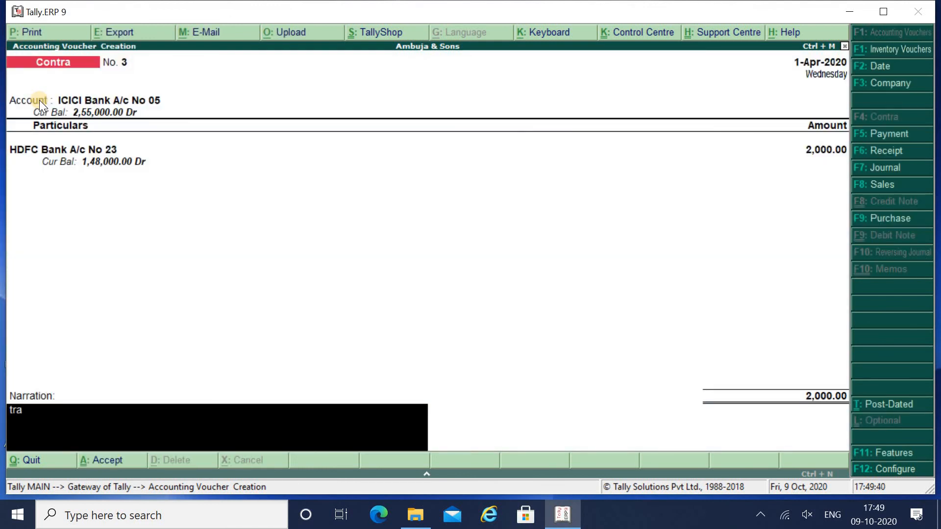
type("nfer")
key("Return")
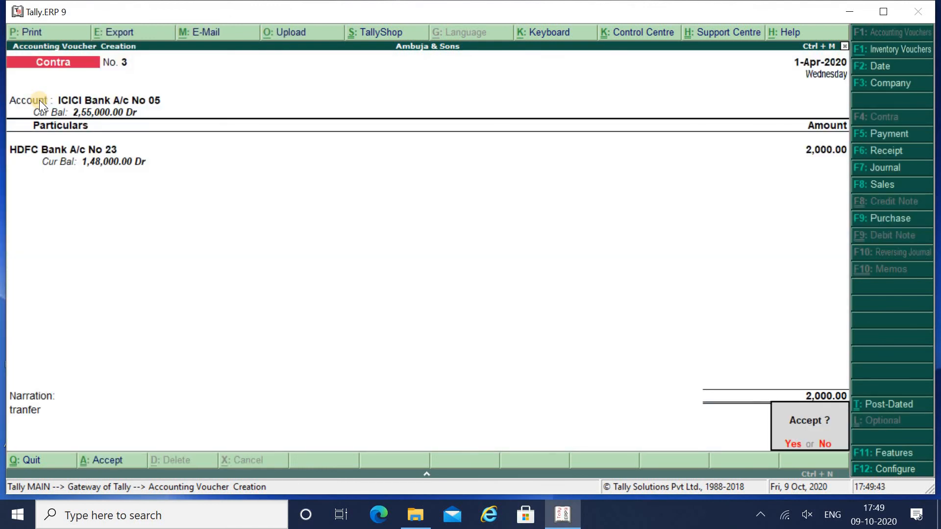
key("Escape")
key("BackSpace")
key("BackSpace")
key("BackSpace")
key("BackSpace")
key("BackSpace")
type("ansfer")
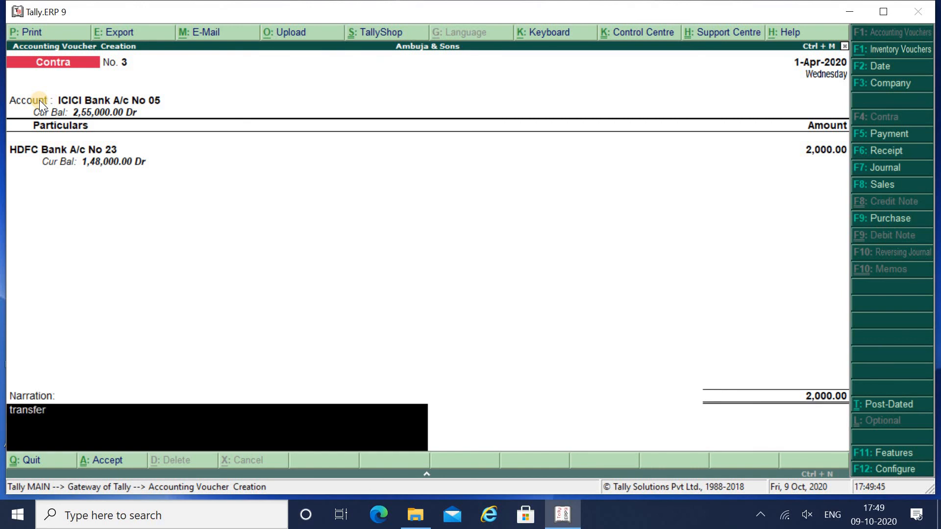
key("Return")
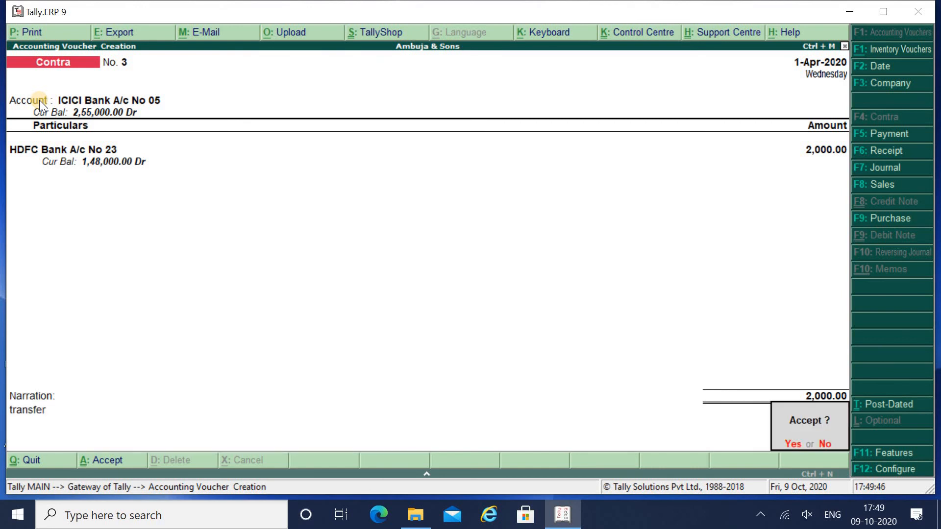
key("Return")
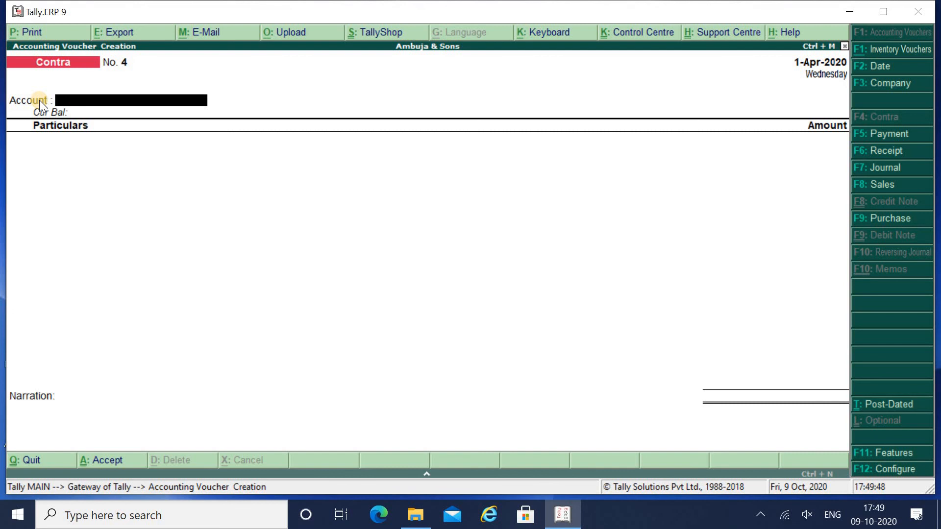